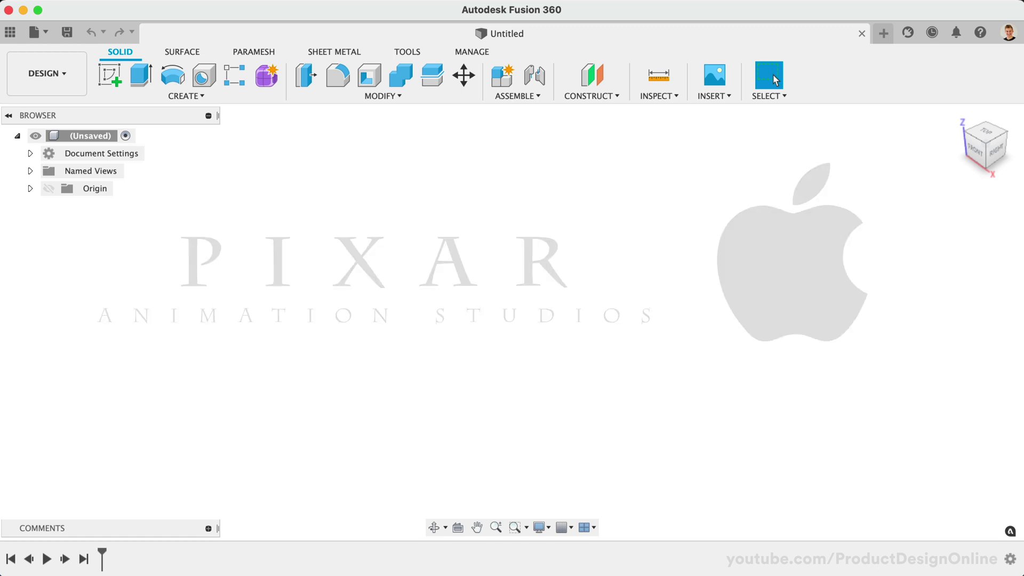
Step: Open the Valet Tray v3 design from the Data Panel's recent designs, then hide the panel
{"action": "left_click", "coordinate": [10, 32]}
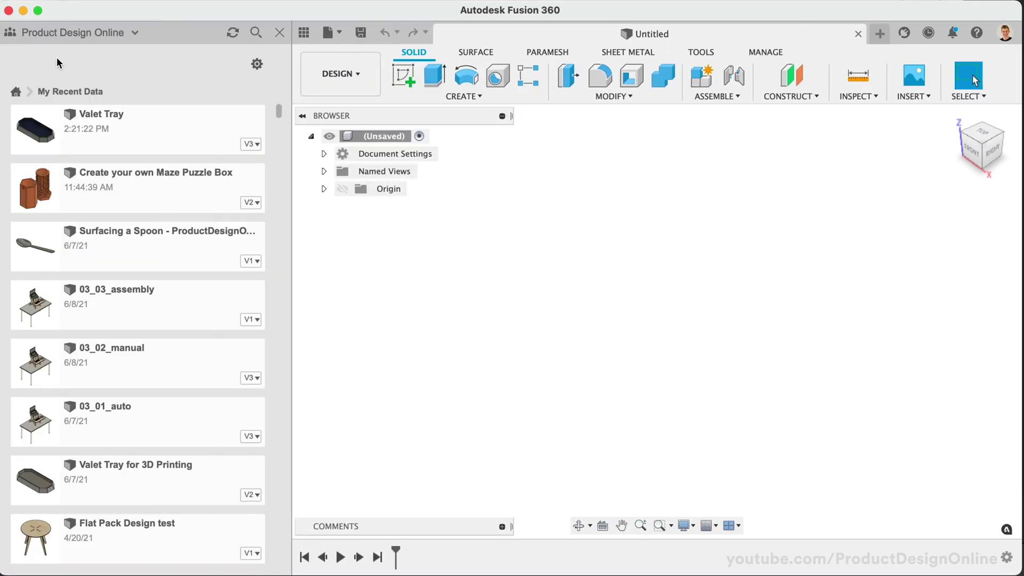
{"action": "right_click", "coordinate": [157, 129]}
{"action": "left_click", "coordinate": [197, 136]}
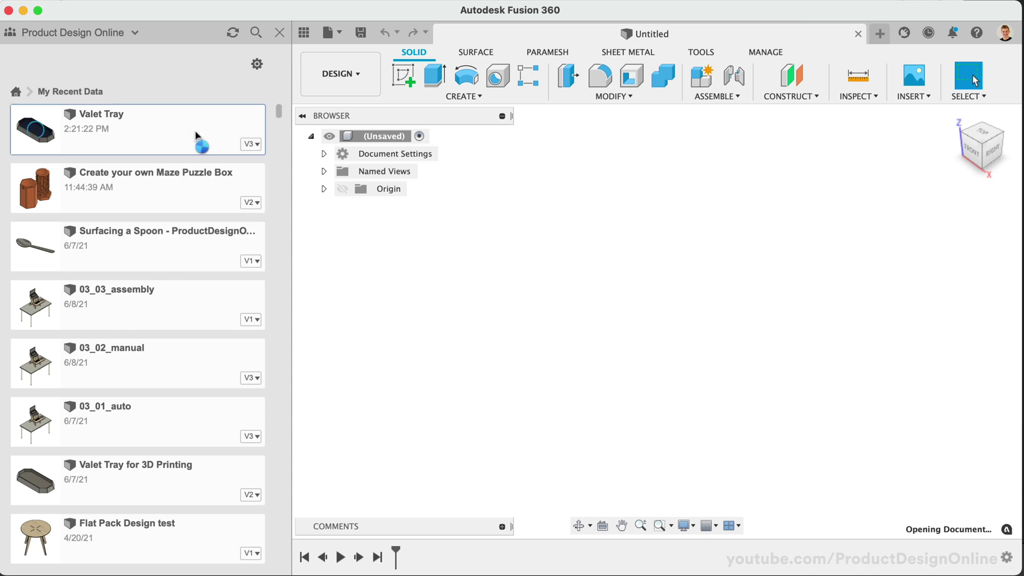
{"action": "left_click", "coordinate": [304, 33]}
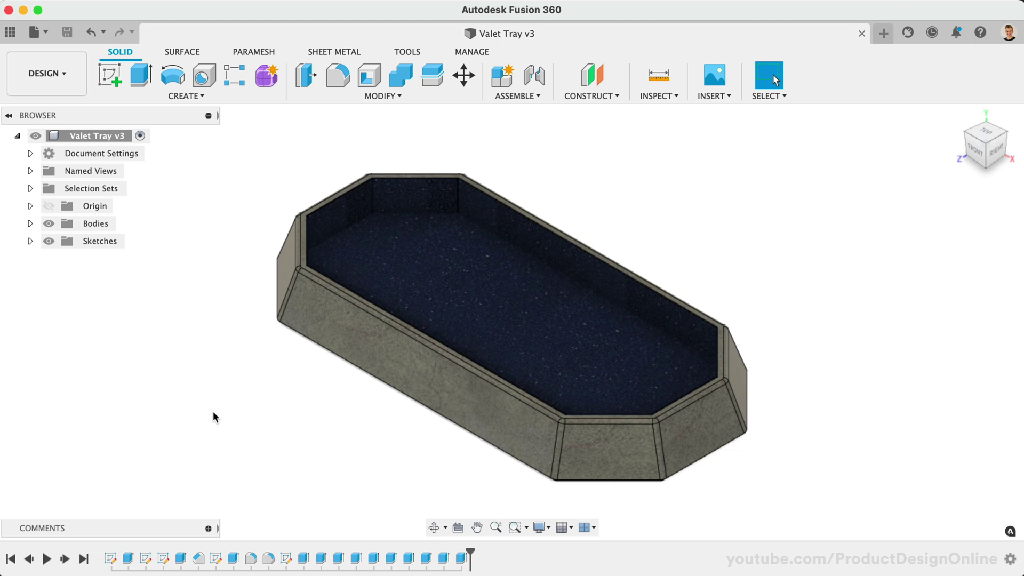
Step: Export the tray as USD Files (*.usdz) named 'Valet Tray with Texture' and upload it to Drive's 3D Files
{"action": "left_click", "coordinate": [43, 31]}
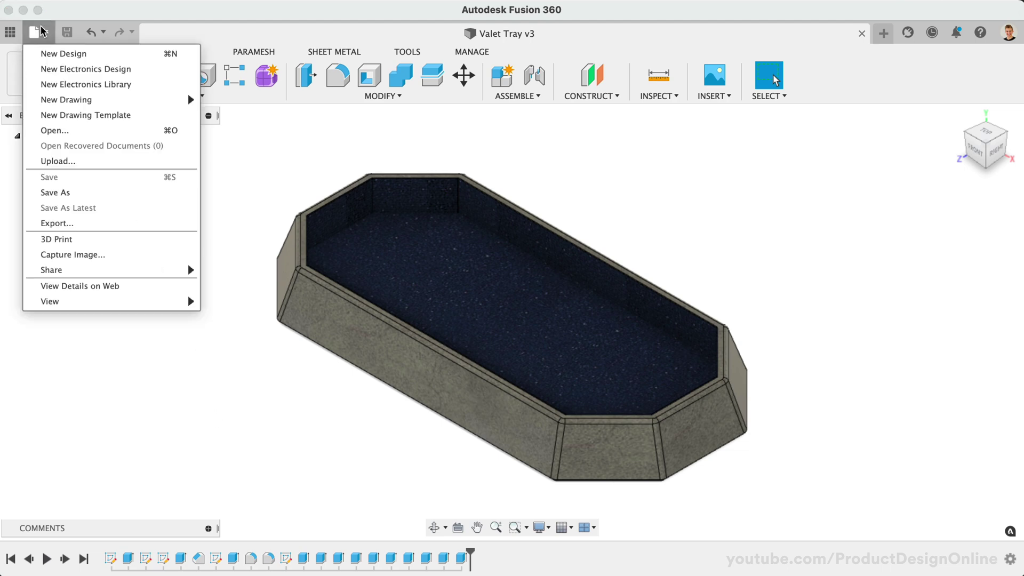
{"action": "left_click", "coordinate": [98, 223]}
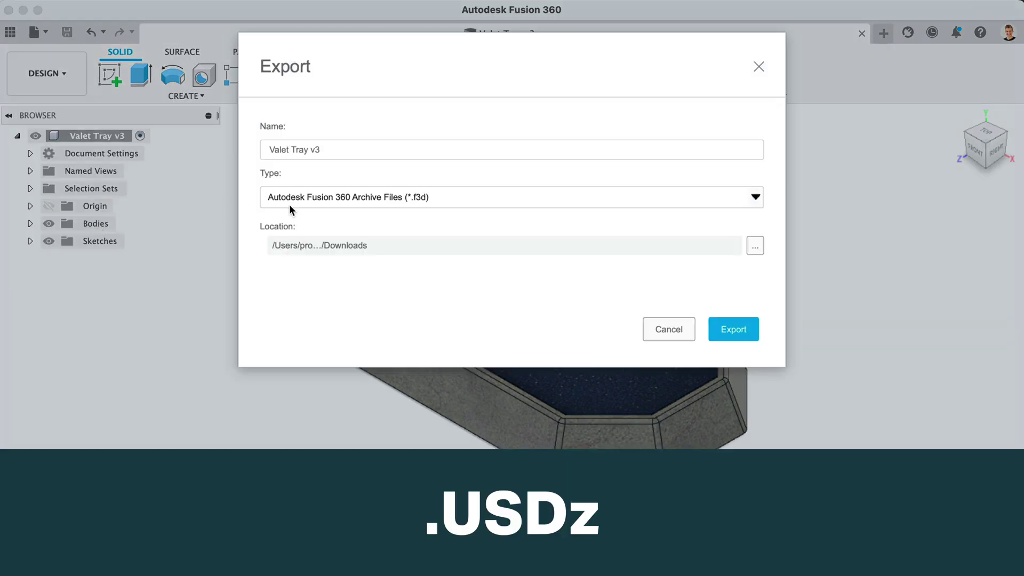
{"action": "left_click", "coordinate": [415, 200]}
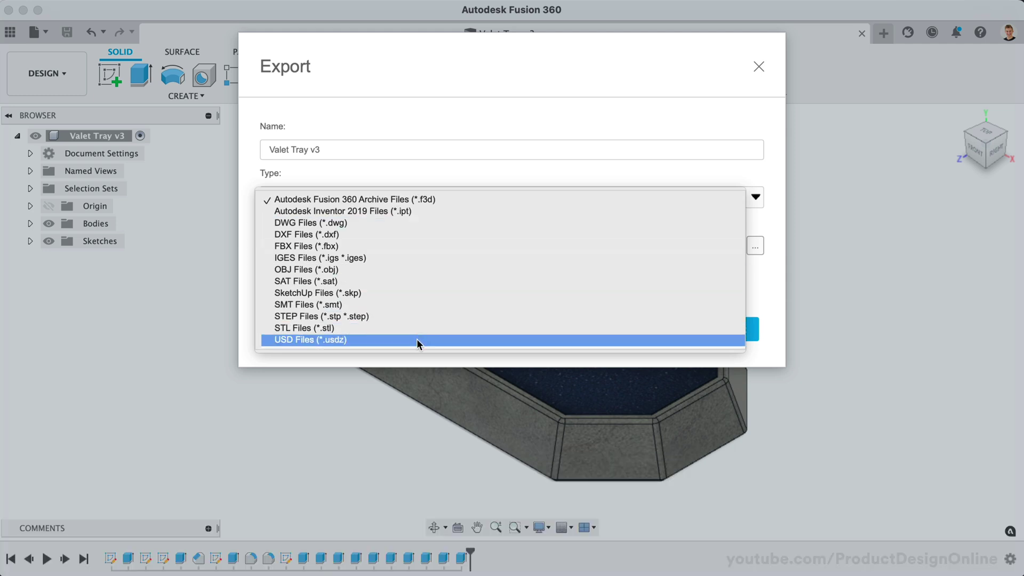
{"action": "left_click", "coordinate": [417, 338]}
{"action": "left_click", "coordinate": [325, 149]}
{"action": "type", "text": "with Texture"}
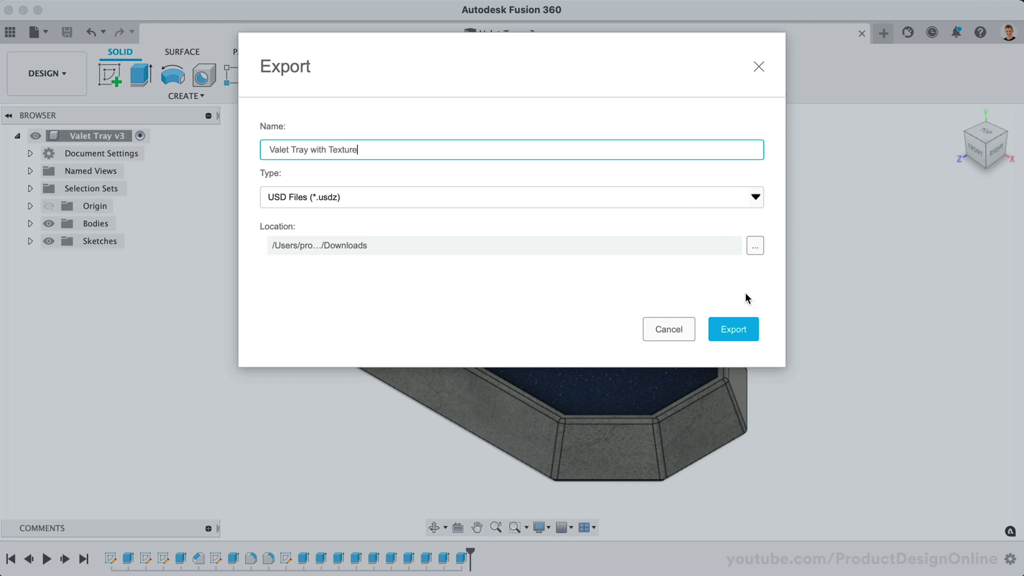
{"action": "left_click", "coordinate": [740, 326]}
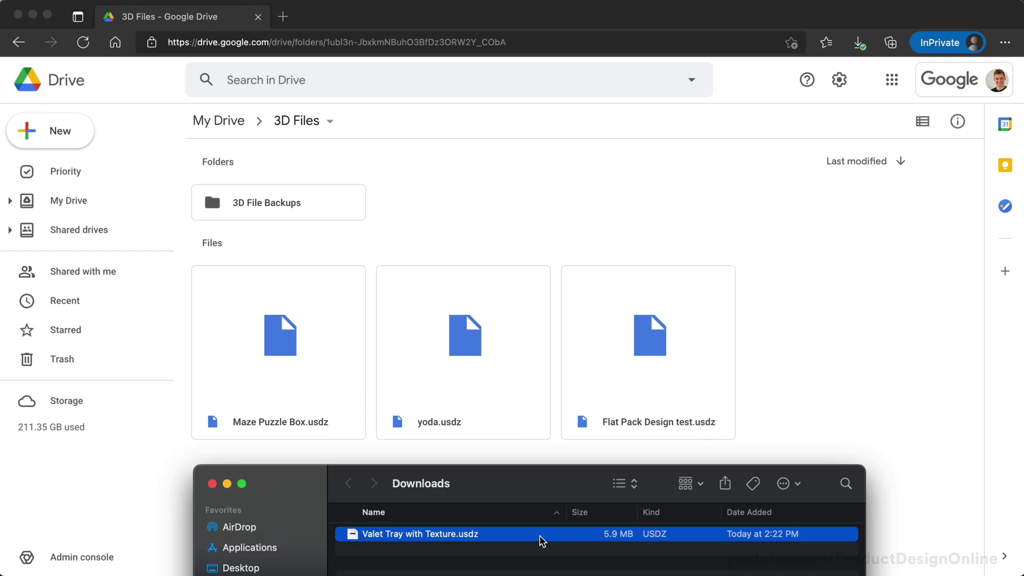
{"action": "left_click_drag", "start_coordinate": [539, 539], "coordinate": [835, 355]}
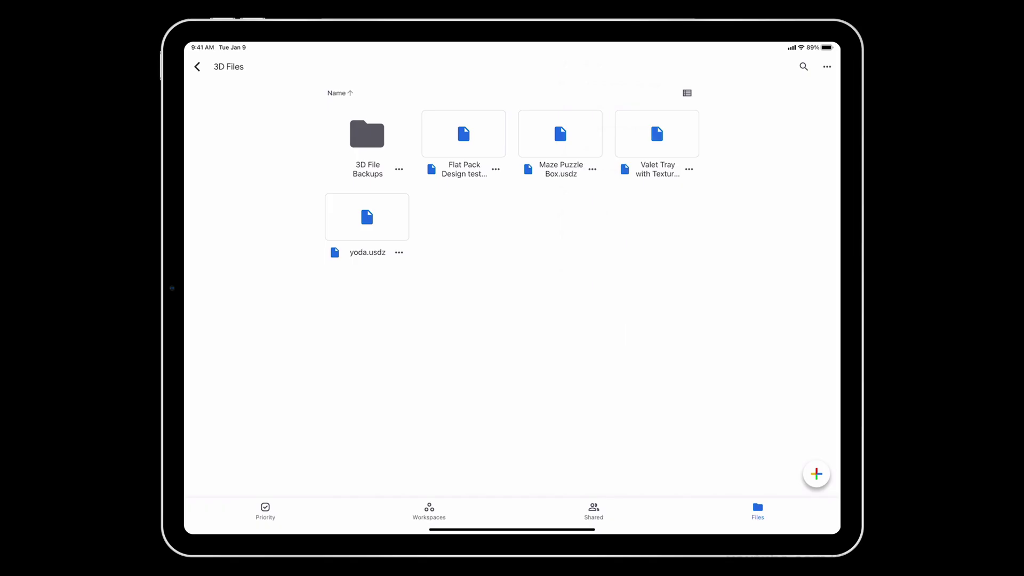
Step: Download the Valet Tray with Texture usdz file from Google Drive's 3D Files folder
{"action": "left_click", "coordinate": [689, 169]}
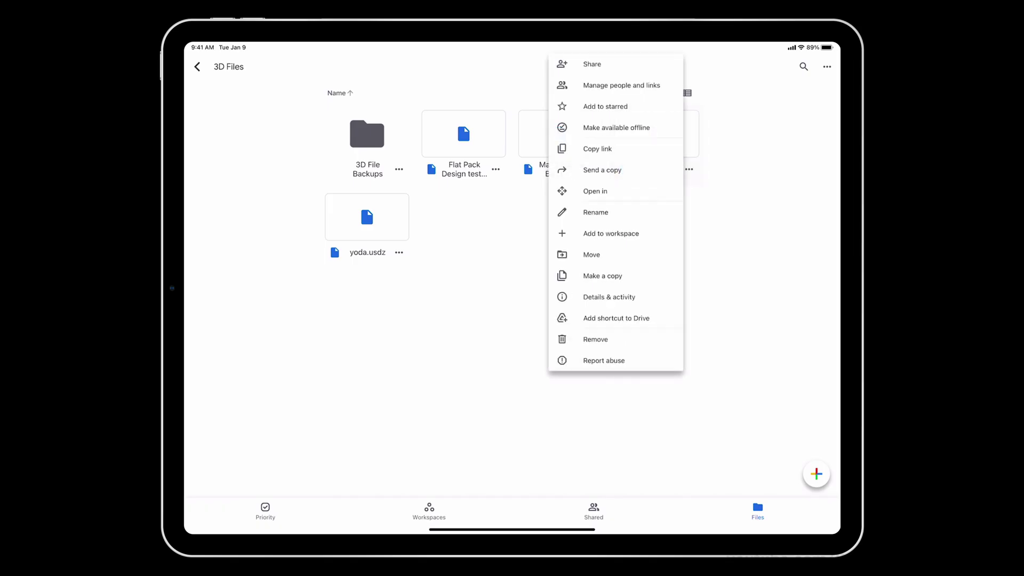
{"action": "left_click", "coordinate": [595, 191]}
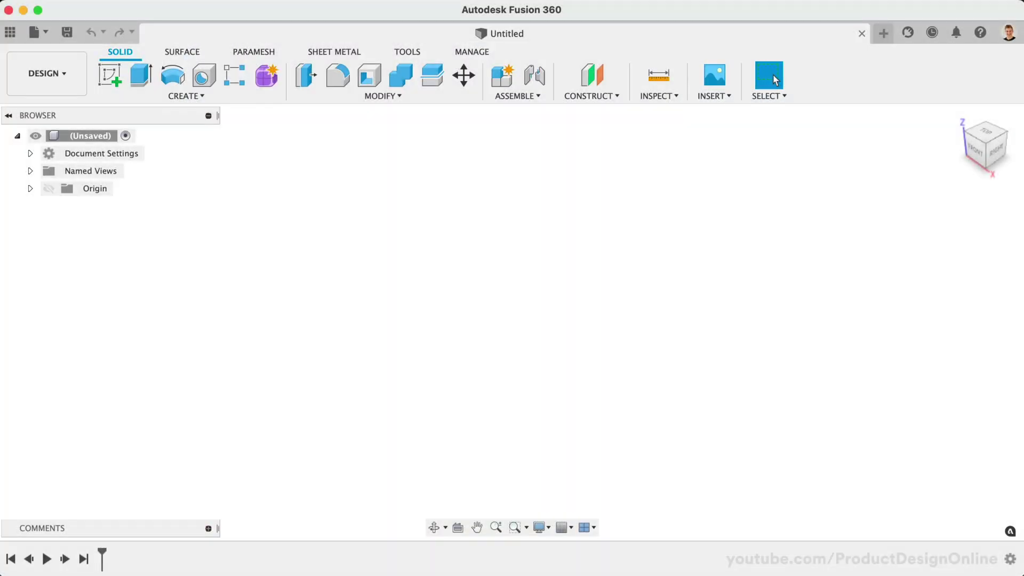
Step: Save the untitled design as 'Only use ASCII Characters when saving!'
{"action": "left_click", "coordinate": [67, 32]}
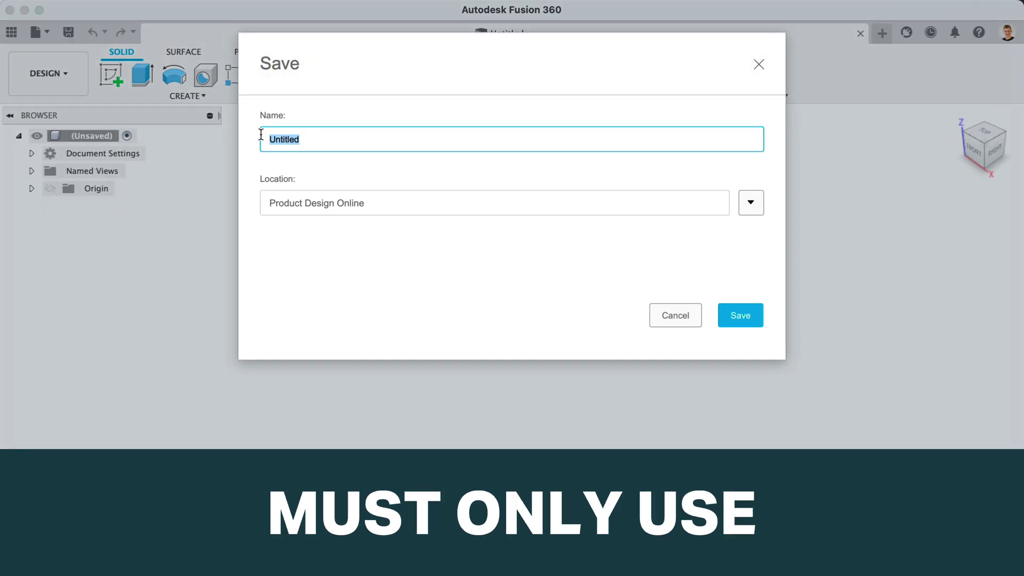
{"action": "type", "text": "Only use ASCI"}
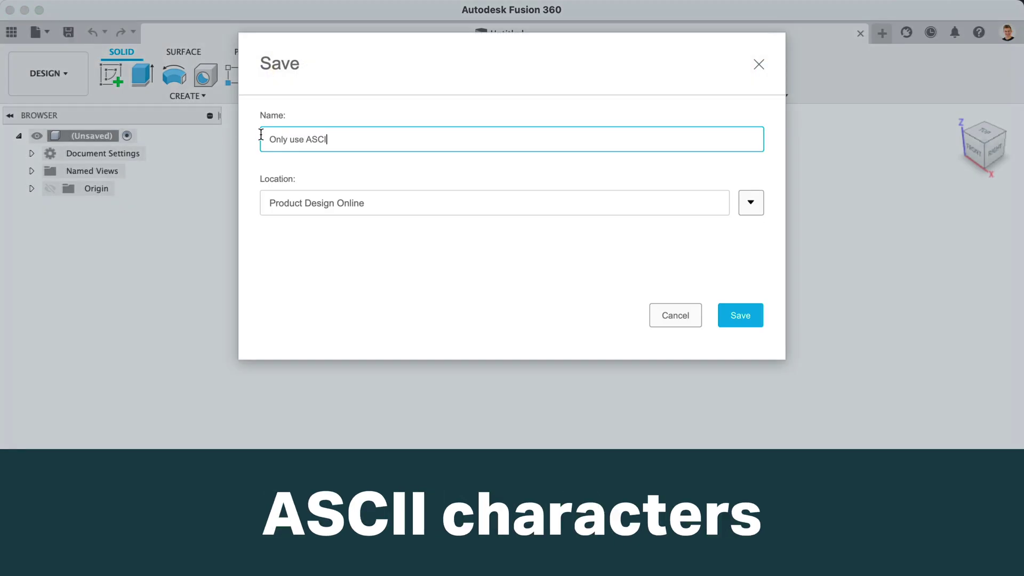
{"action": "type", "text": " Characters w"}
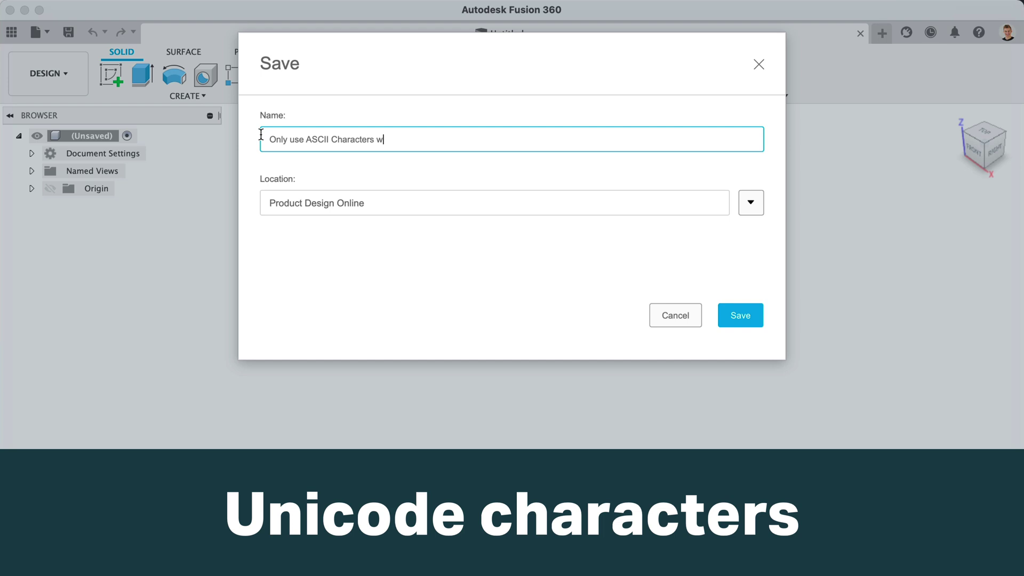
{"action": "type", "text": "hen saving!"}
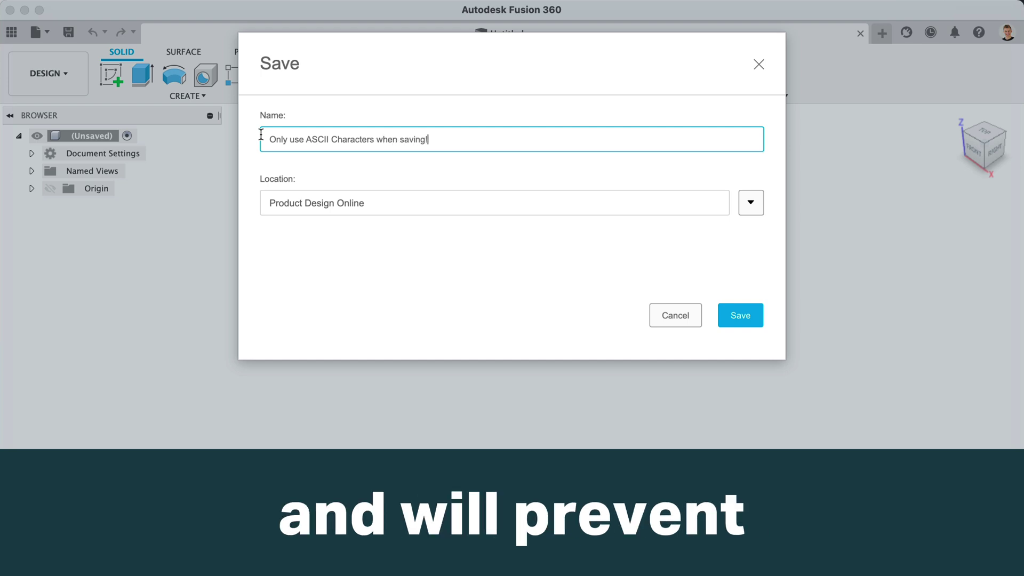
{"action": "left_click", "coordinate": [750, 314]}
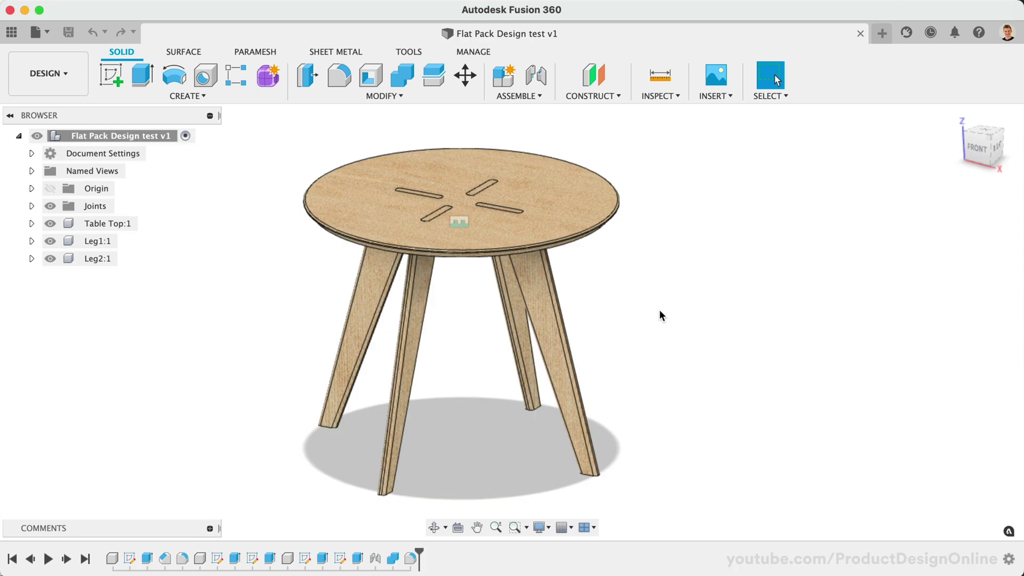
{"action": "key", "text": "a"}
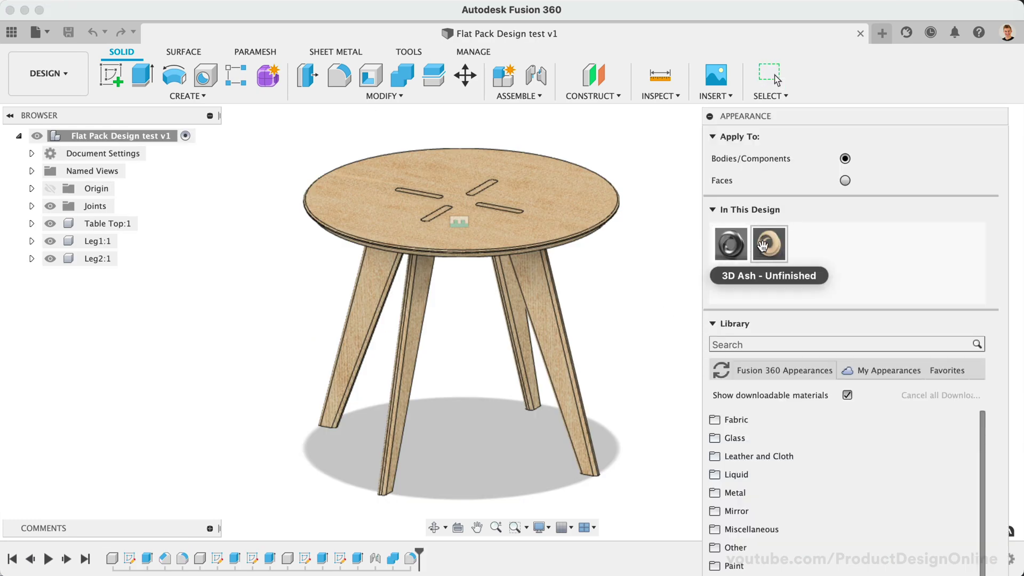
{"action": "left_click", "coordinate": [777, 79]}
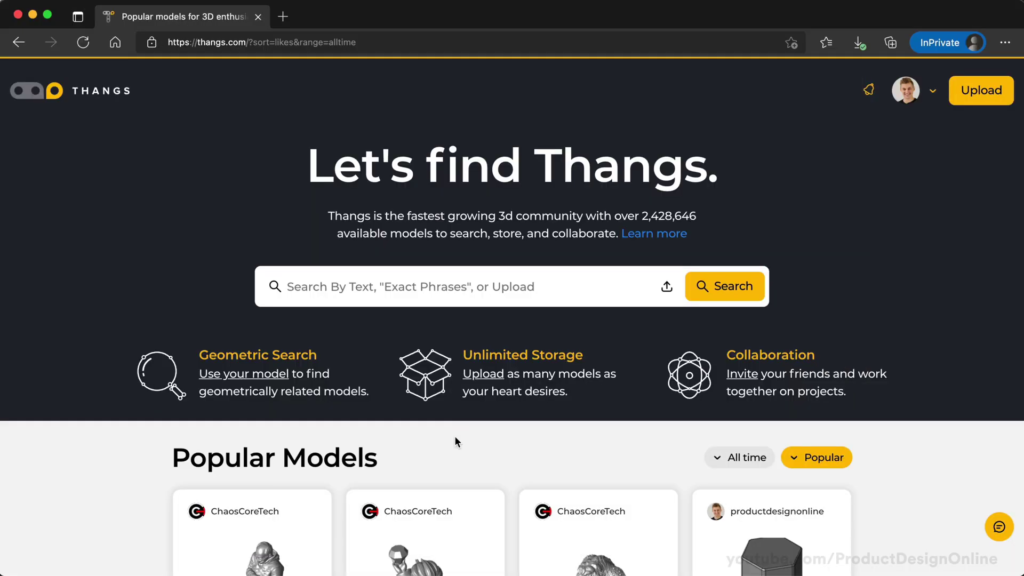
Step: Find Baby_Yoda_v2.2.stl in Thangs' Popular Models and download its iOS augmented-reality version
{"action": "scroll", "coordinate": [455, 436], "scroll_direction": "down", "scroll_amount": 1}
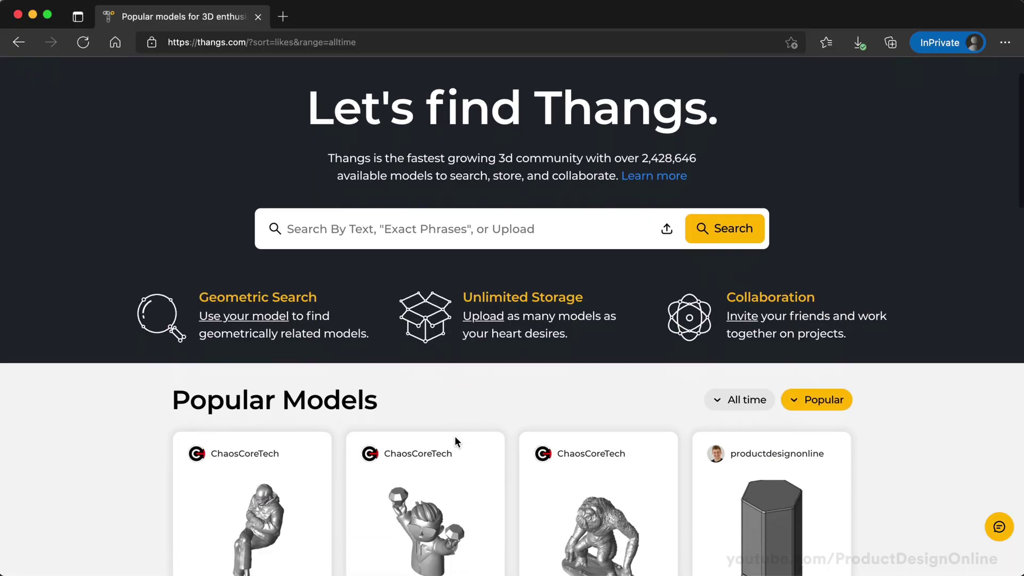
{"action": "scroll", "coordinate": [454, 436], "scroll_direction": "down", "scroll_amount": 4}
{"action": "scroll", "coordinate": [454, 436], "scroll_direction": "down", "scroll_amount": 4}
{"action": "scroll", "coordinate": [454, 436], "scroll_direction": "down", "scroll_amount": 3}
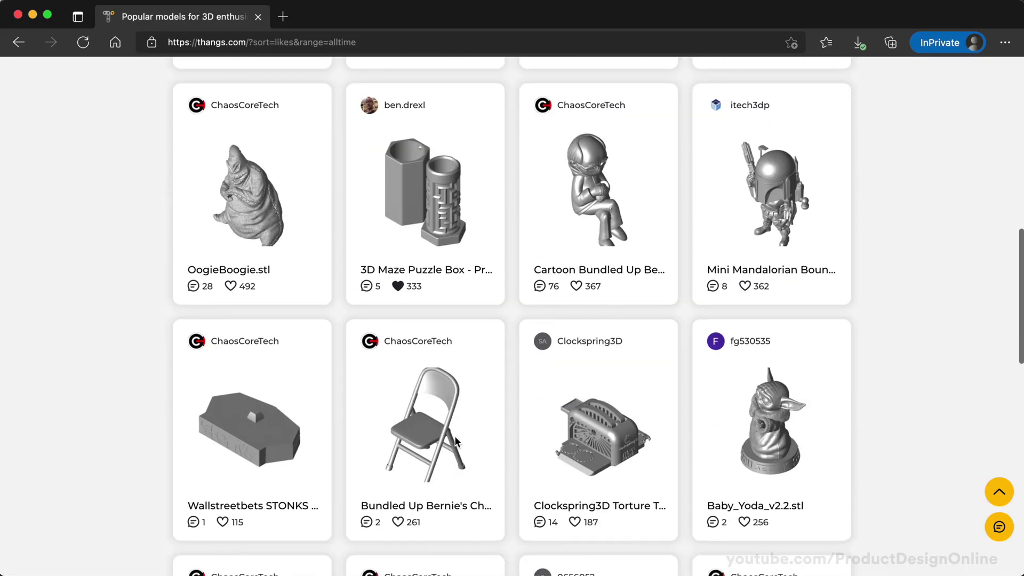
{"action": "scroll", "coordinate": [454, 436], "scroll_direction": "down", "scroll_amount": 2}
{"action": "left_click", "coordinate": [752, 346]}
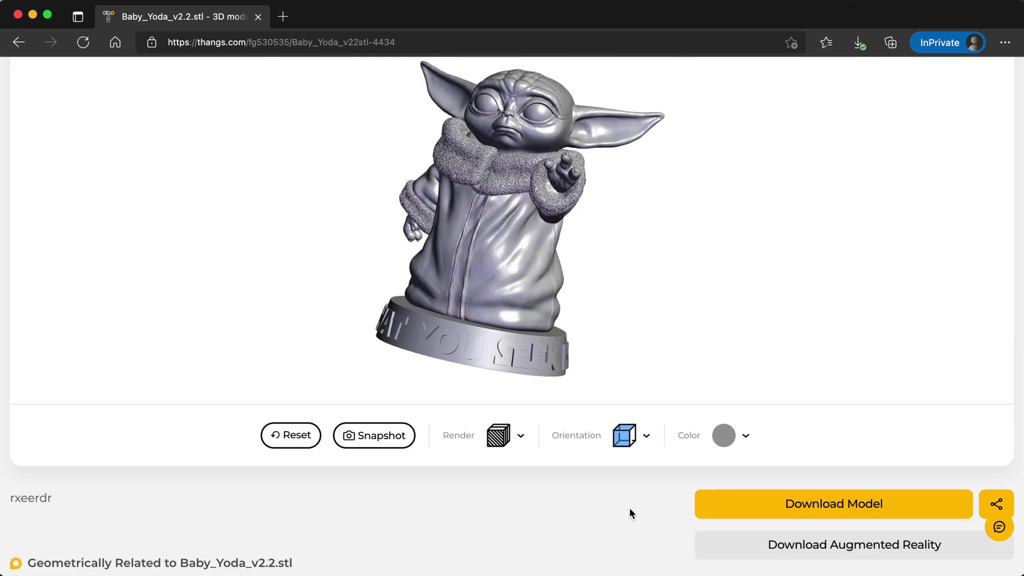
{"action": "left_click", "coordinate": [743, 544]}
{"action": "left_click", "coordinate": [809, 511]}
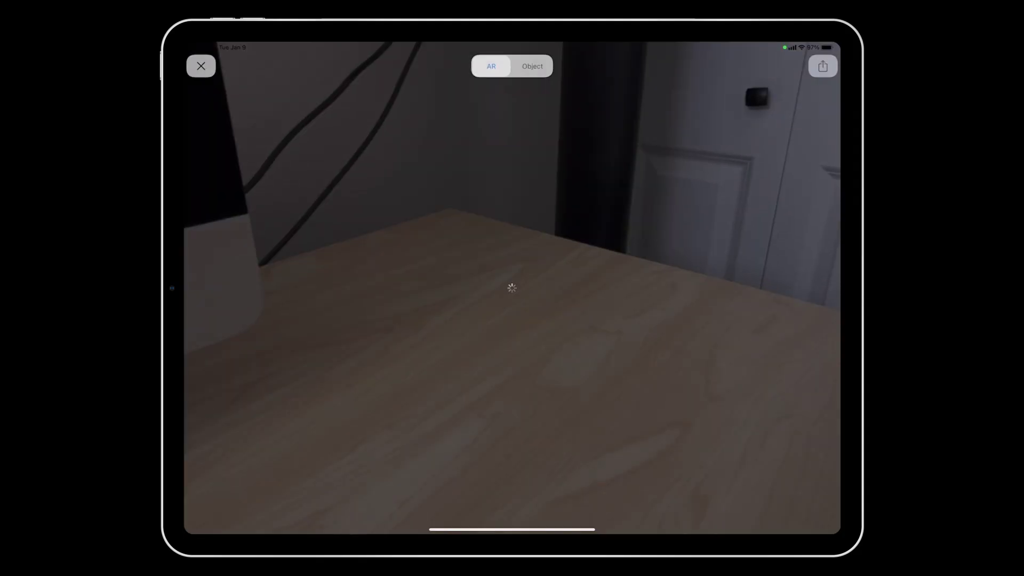
Step: Scroll the view while the Baby Yoda model loads in AR Quick Look
{"action": "scroll", "coordinate": [820, 286], "scroll_direction": "down", "scroll_amount": 5}
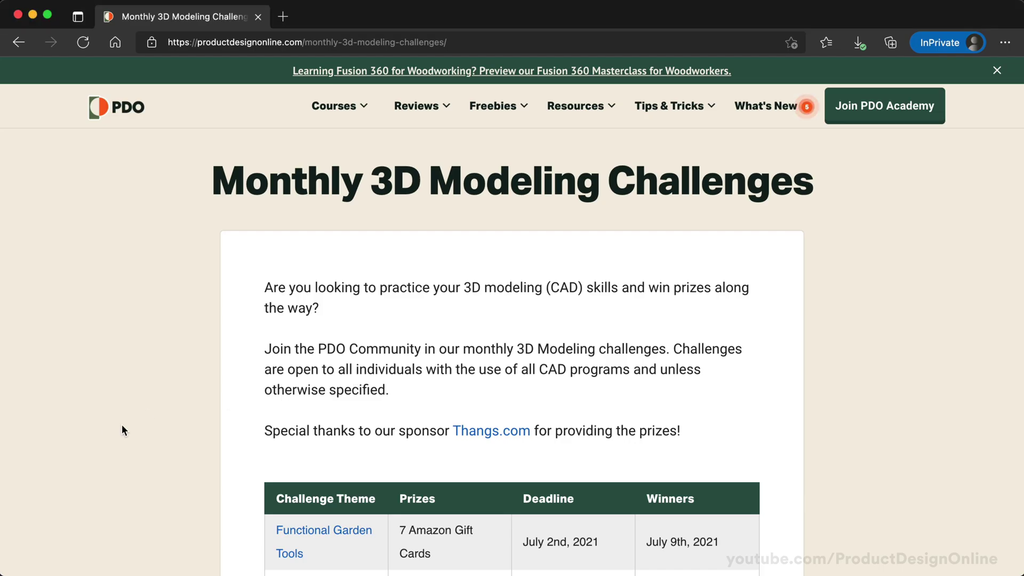
Step: Open the Functional Garden Tools challenge from the Monthly 3D Modeling Challenges list
{"action": "scroll", "coordinate": [122, 430], "scroll_direction": "down", "scroll_amount": 4}
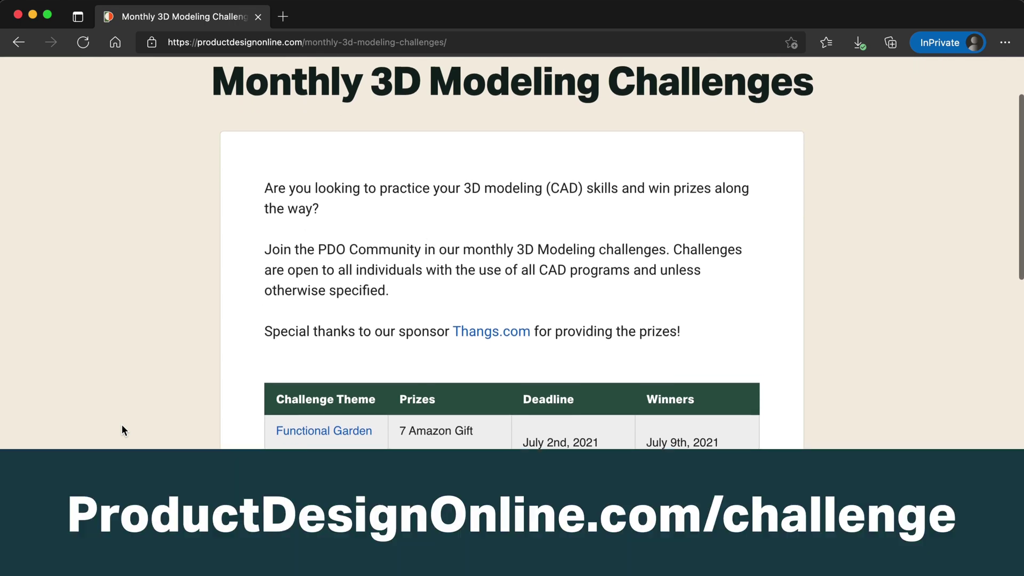
{"action": "left_click", "coordinate": [333, 400]}
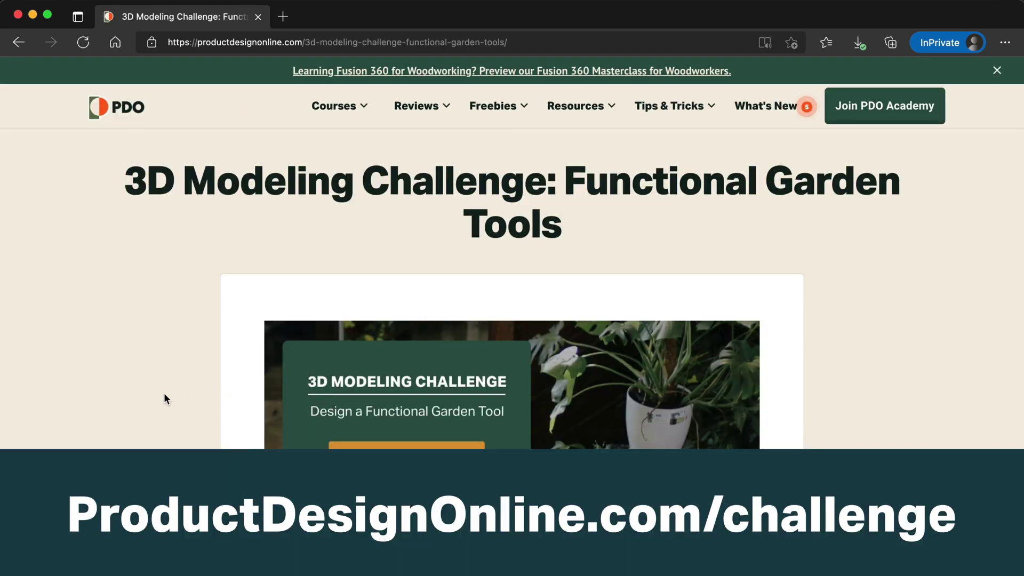
{"action": "scroll", "coordinate": [165, 394], "scroll_direction": "down", "scroll_amount": 4}
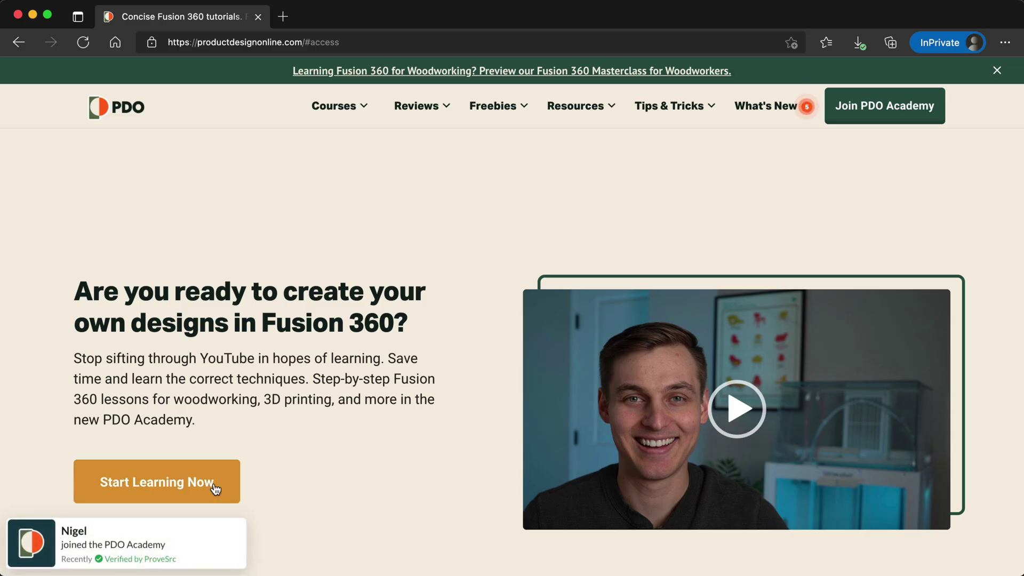
Step: Go to the PDO Academy membership pricing and choose the annual access plan
{"action": "left_click", "coordinate": [214, 483]}
{"action": "scroll", "coordinate": [316, 469], "scroll_direction": "down", "scroll_amount": 2}
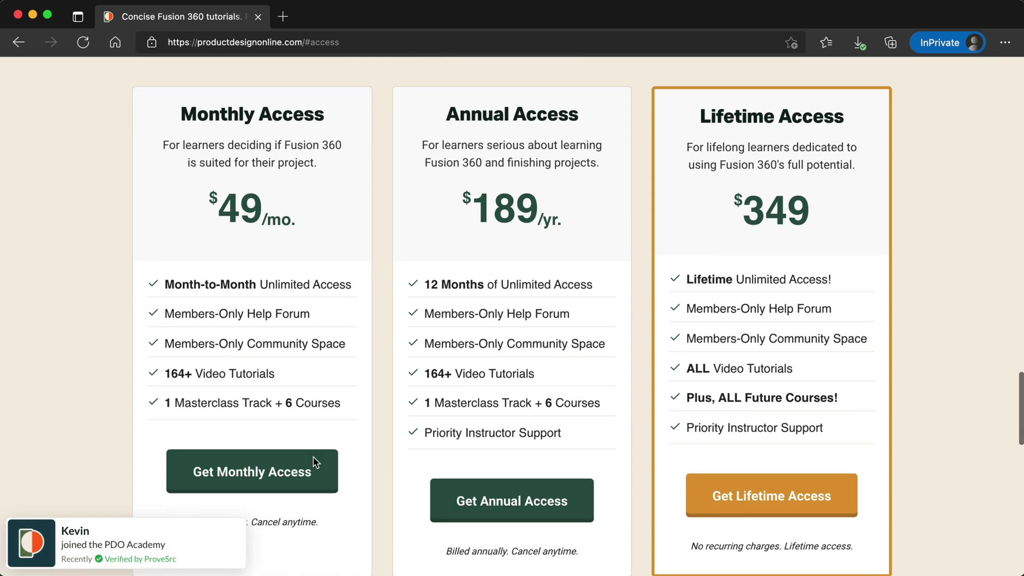
{"action": "left_click", "coordinate": [501, 496]}
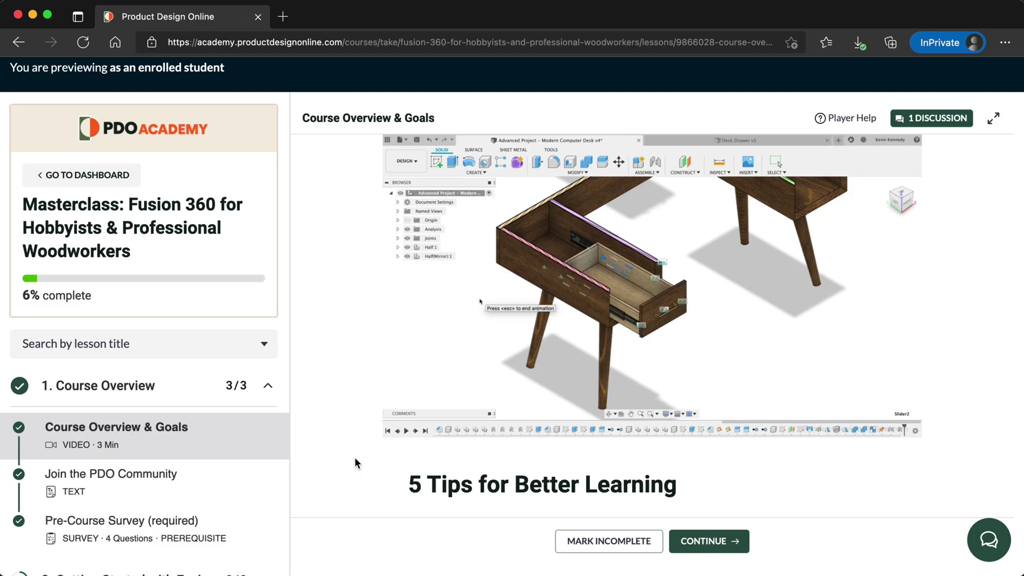